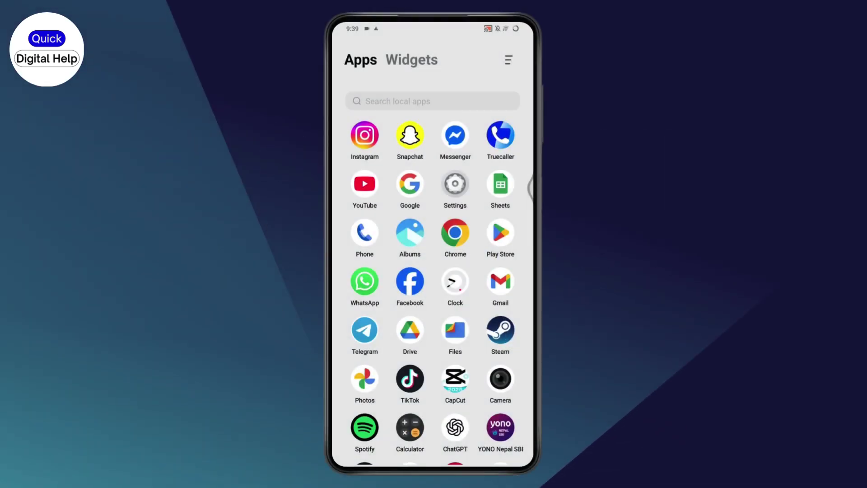
- Launch Facebook and open Settings from the menu's Settings & privacy section
left_click(409, 283)
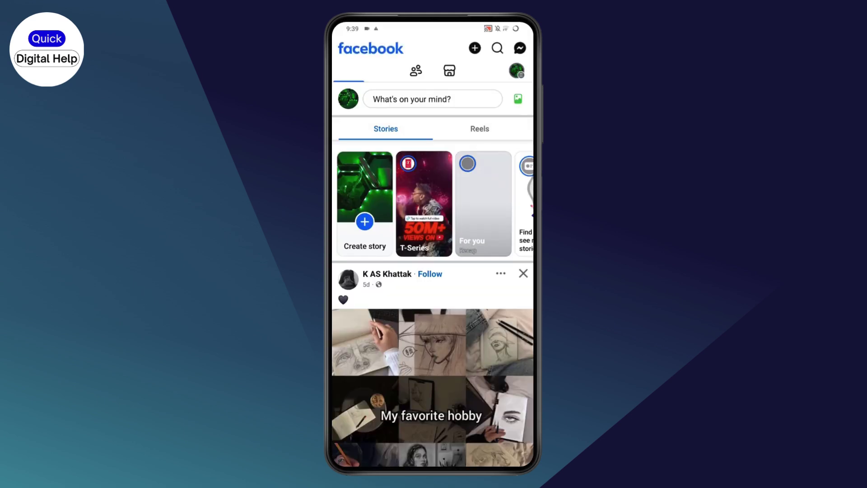
left_click(516, 71)
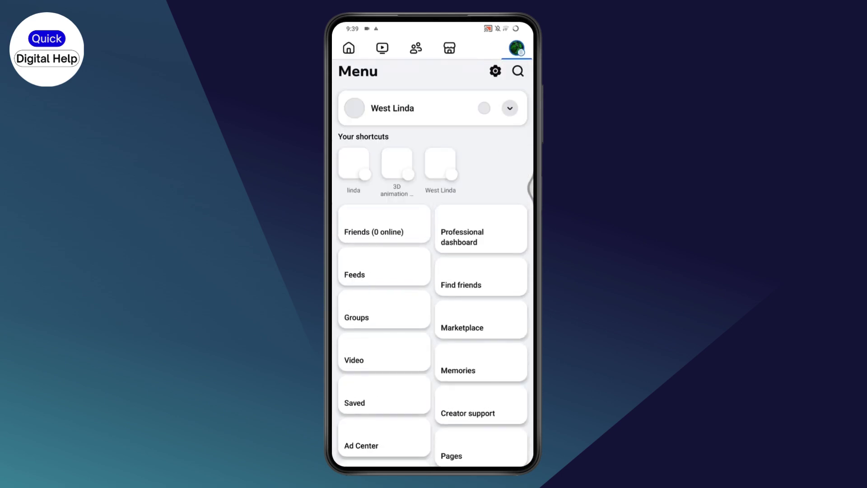
scroll(433, 305, "down", 10)
left_click(399, 284)
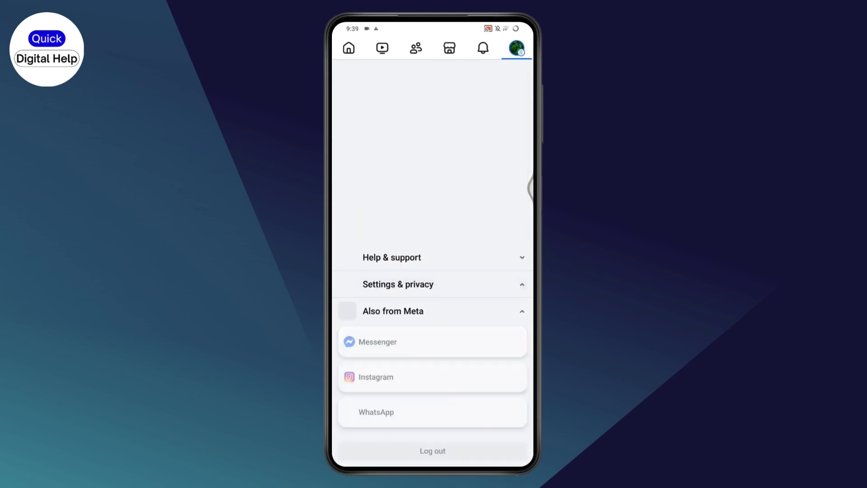
left_click(454, 106)
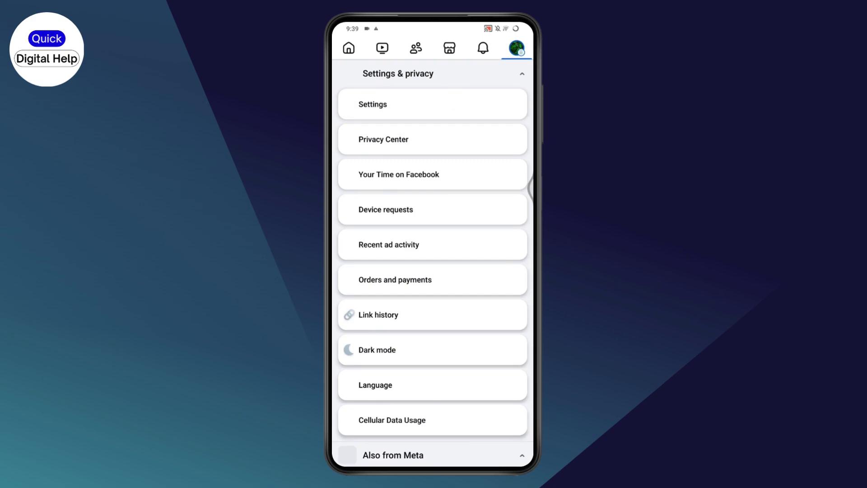
scroll(433, 271, "down", 10)
scroll(433, 271, "down", 5)
scroll(433, 271, "down", 3)
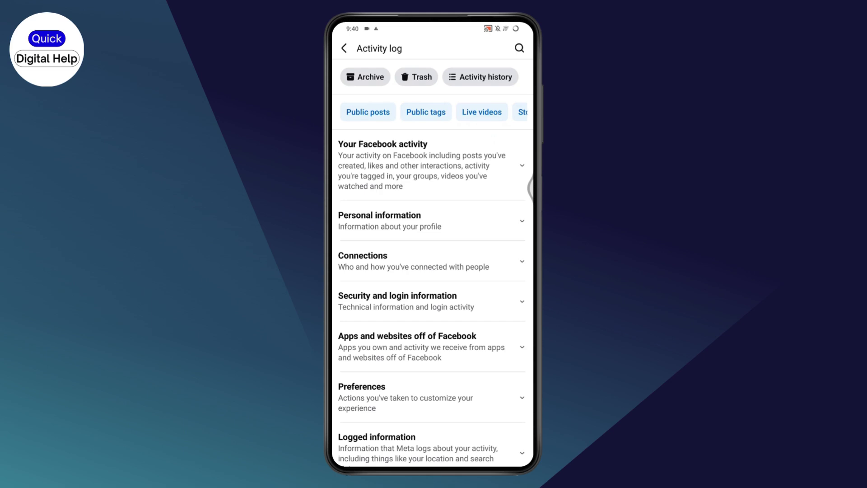
- Expand Your Facebook activity and open the Posts options to manage shared posts
left_click(432, 165)
scroll(432, 271, "down", 3)
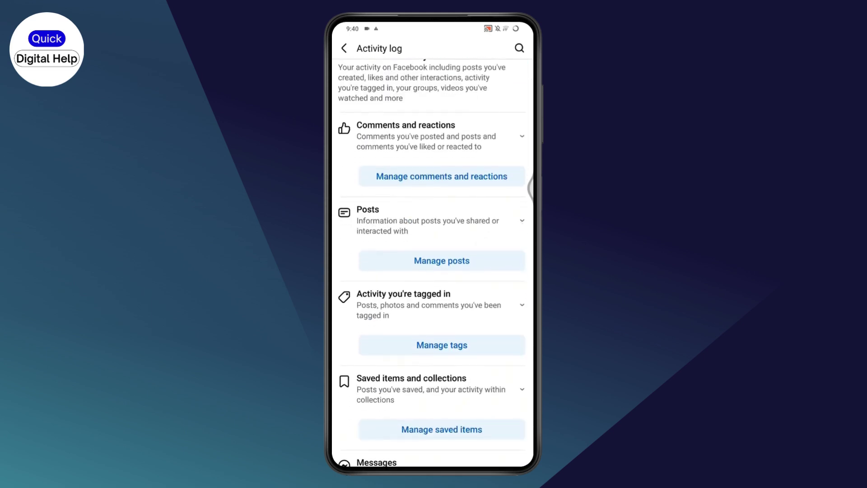
left_click(432, 220)
scroll(442, 271, "down", 1)
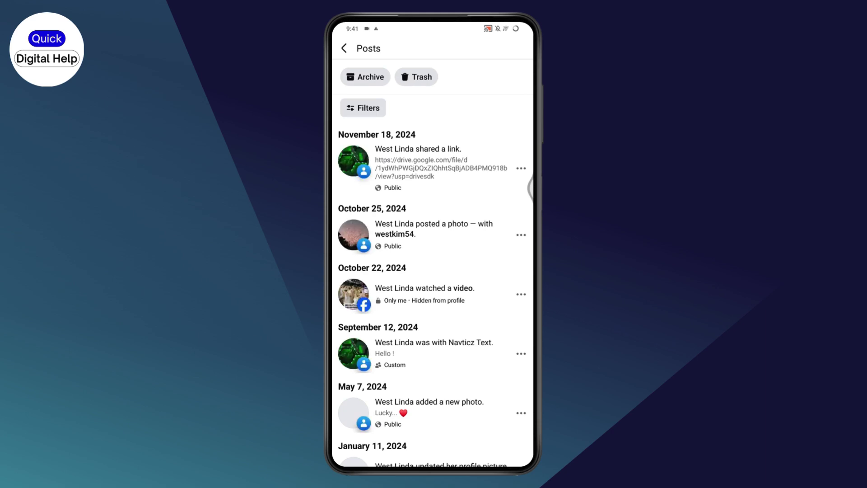
- Open the posts Filters and choose the Categories filter
left_click(363, 107)
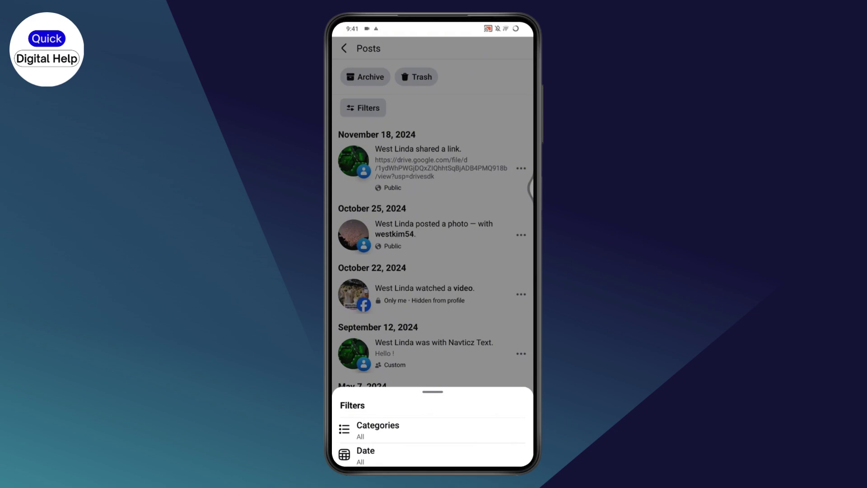
left_click(377, 425)
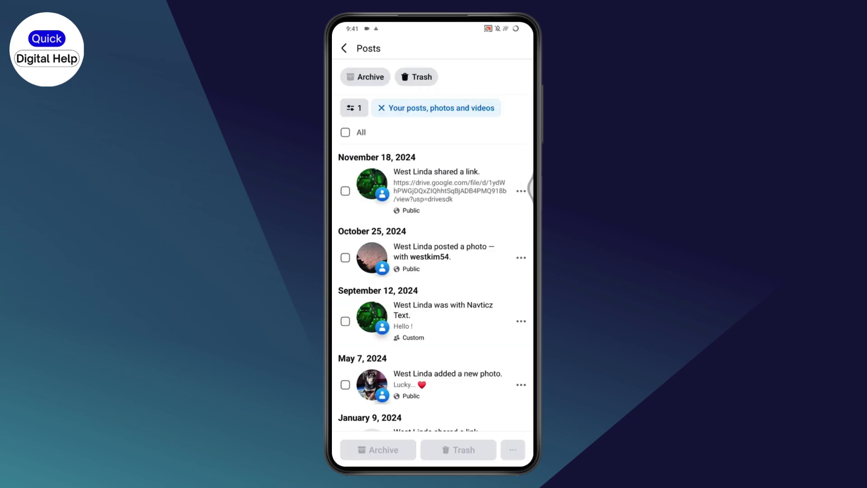
scroll(432, 272, "down", 5)
scroll(432, 271, "down", 5)
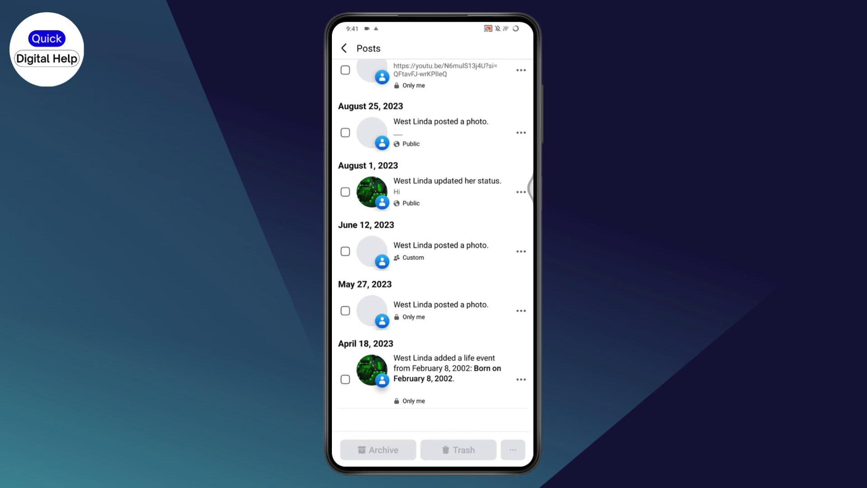
scroll(432, 271, "up", 10)
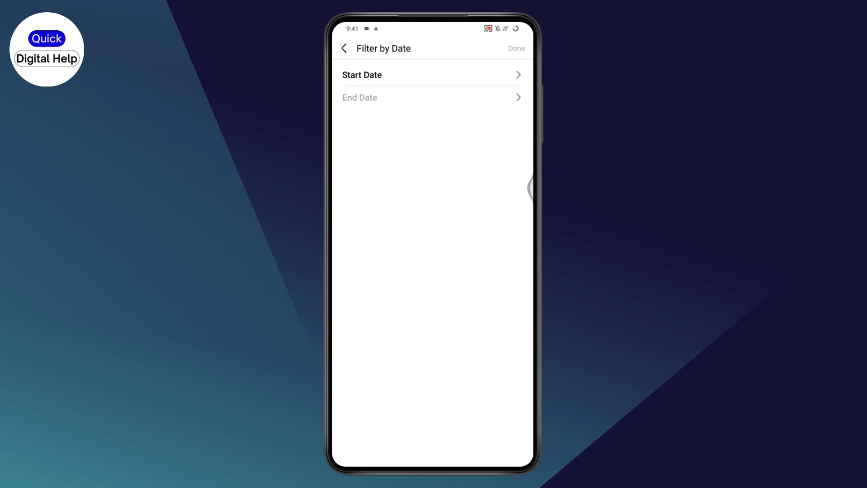
- Go back from Filter by Date without setting any dates
key("Escape")
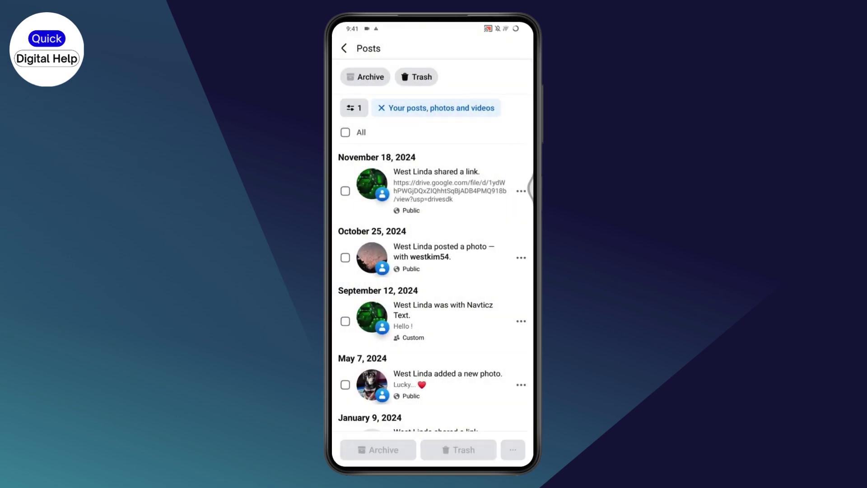